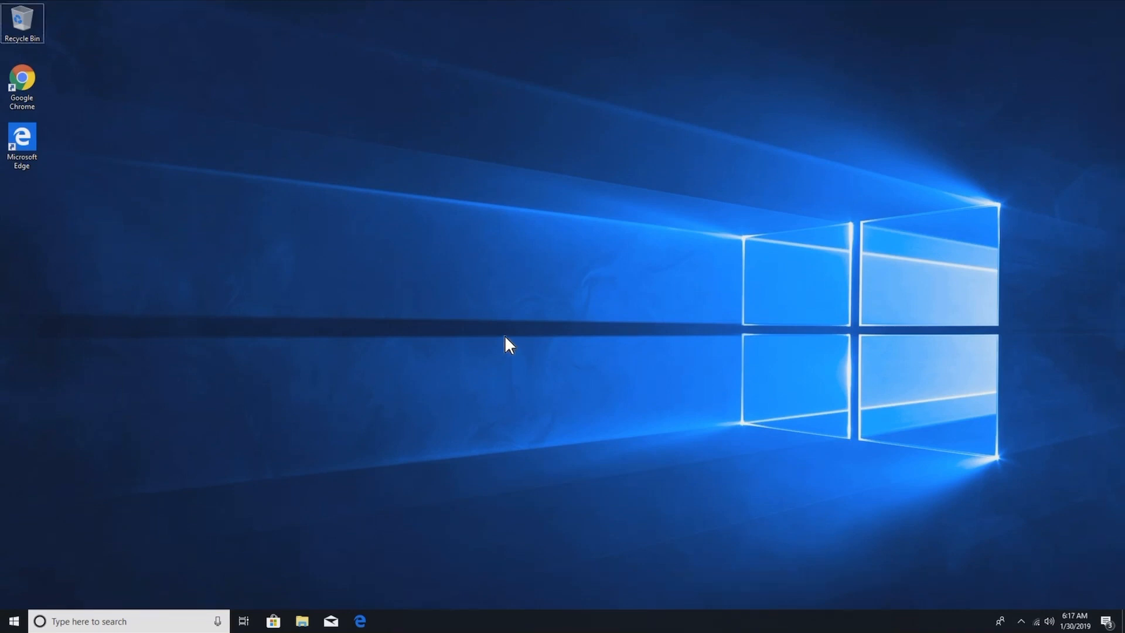
Look over the desktop's context options, including display and personalization settings, and dismiss them
right_click(505, 335)
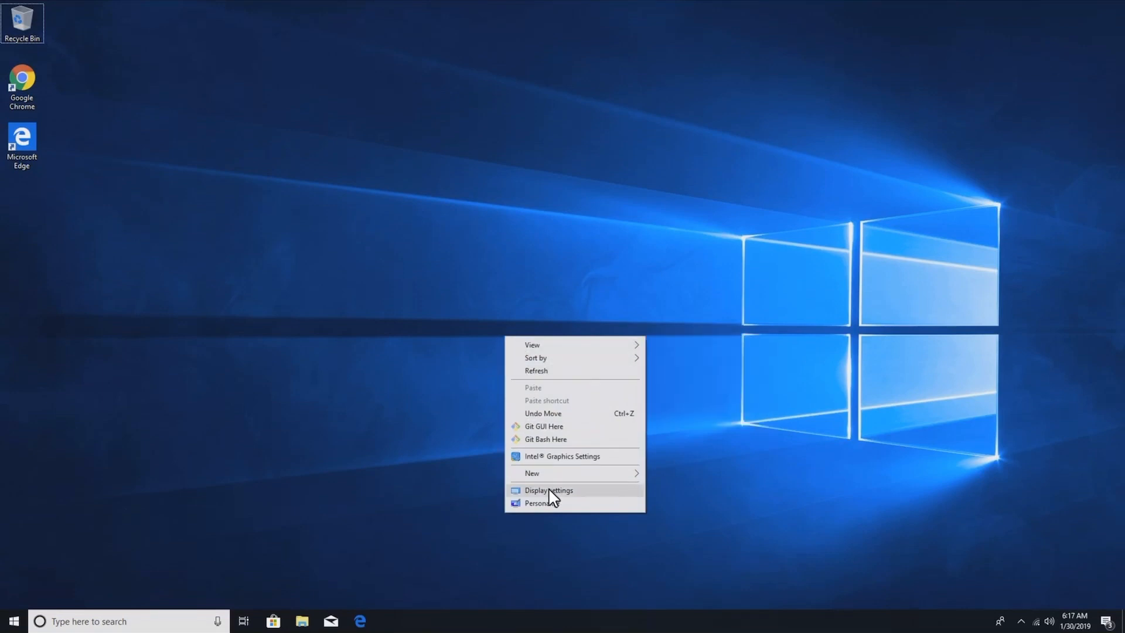
mouse_move(561, 471)
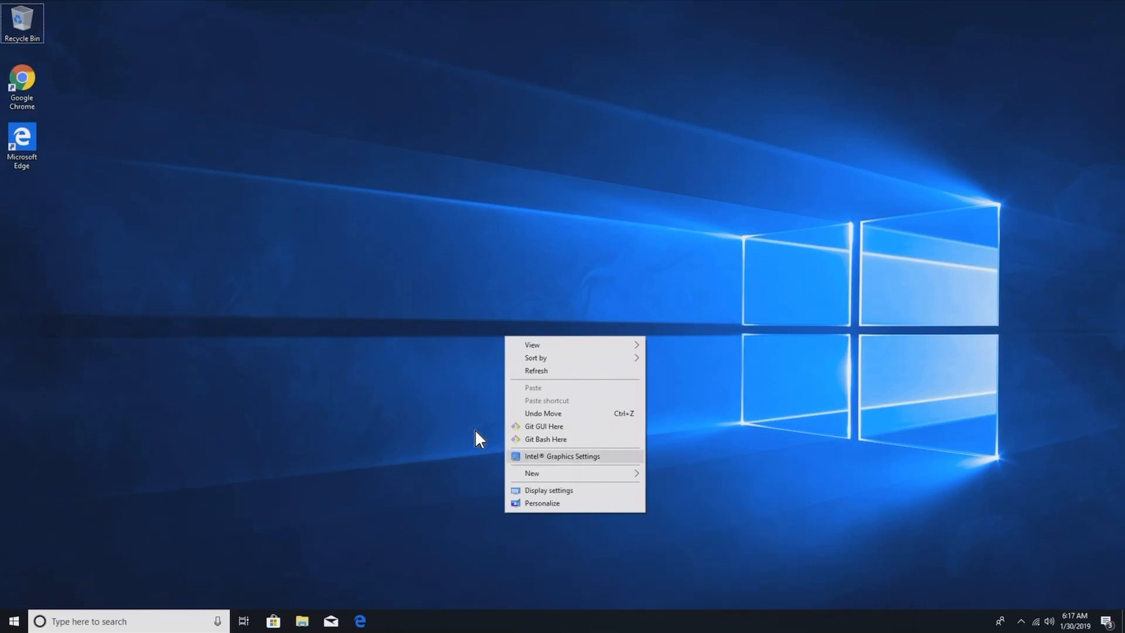
click(411, 402)
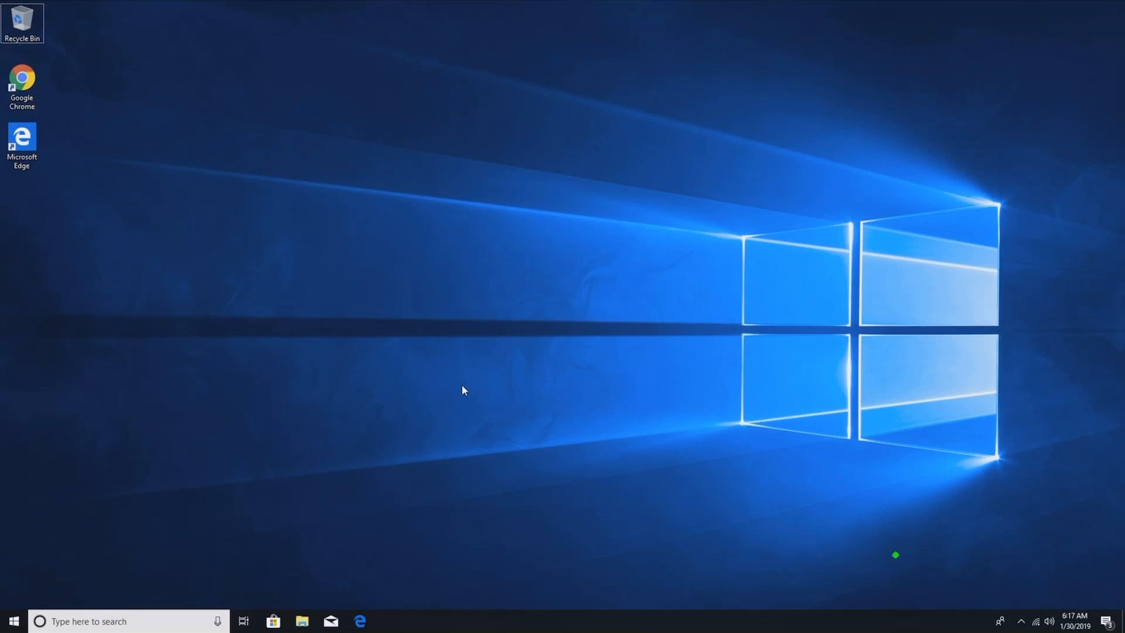
key(Escape)
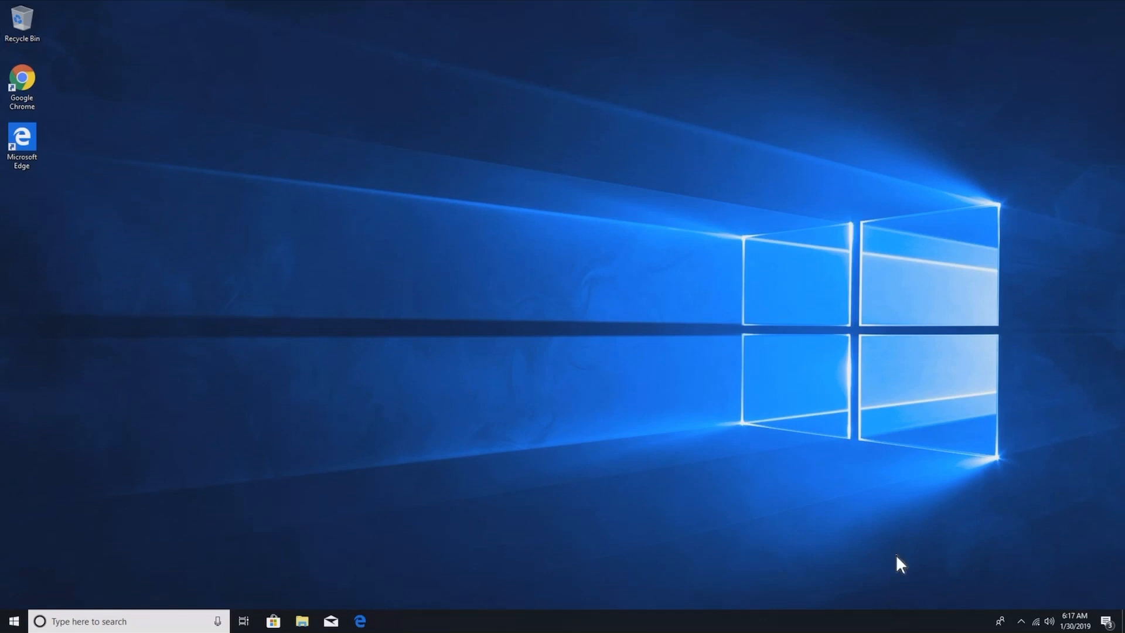
Check the options of the pinned Microsoft Edge icon and move it between Microsoft Store and File Explorer on the taskbar
right_click(359, 621)
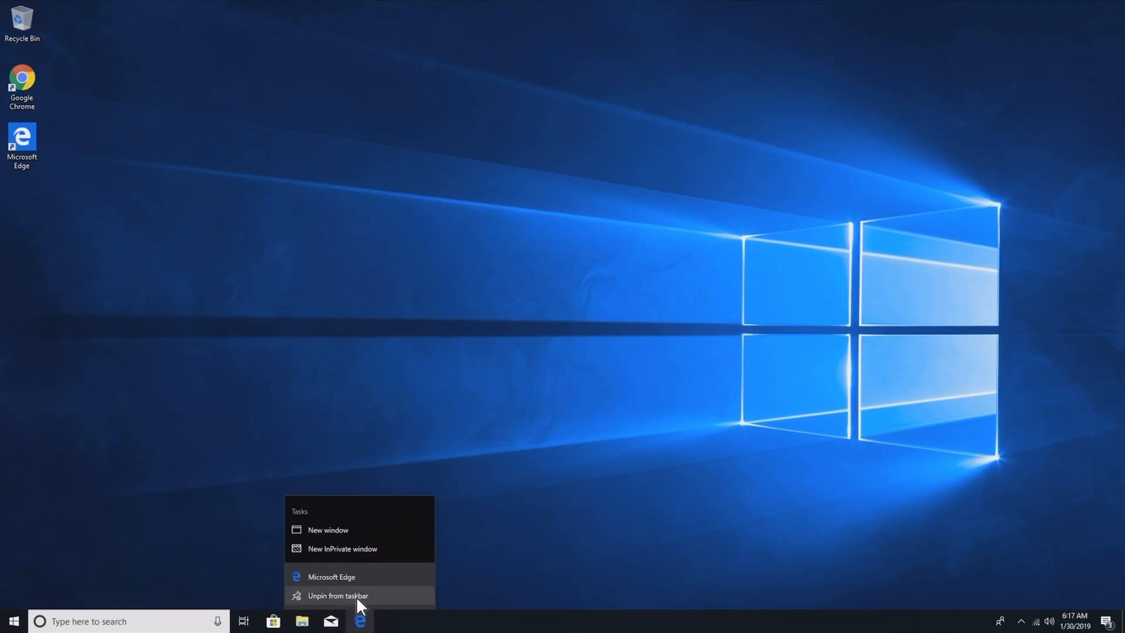
click(380, 622)
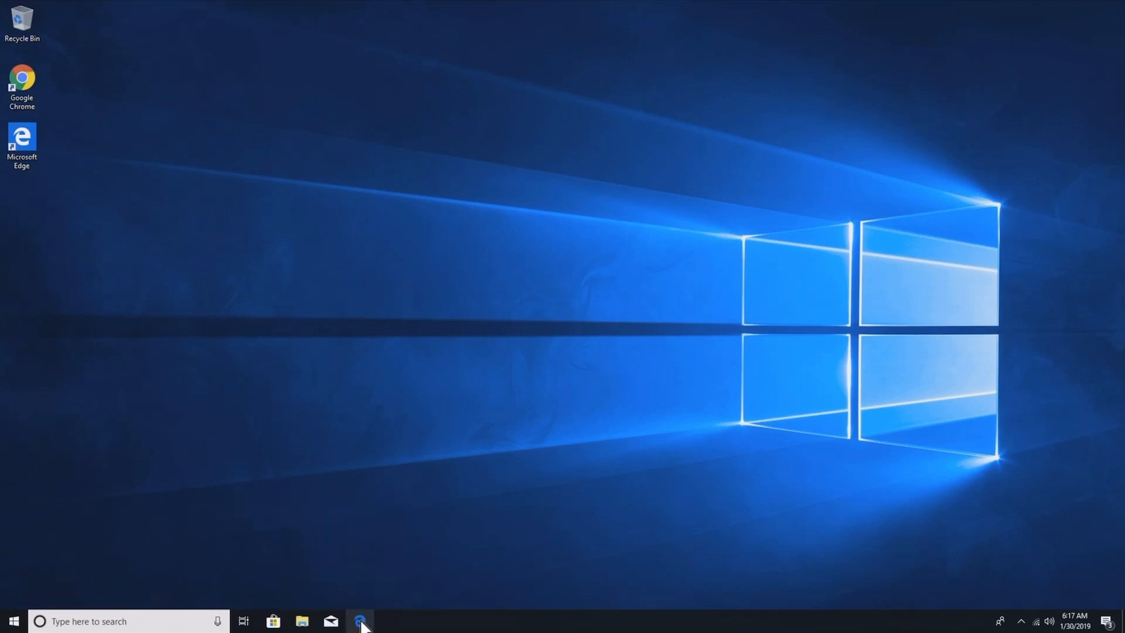
drag(360, 622, 302, 626)
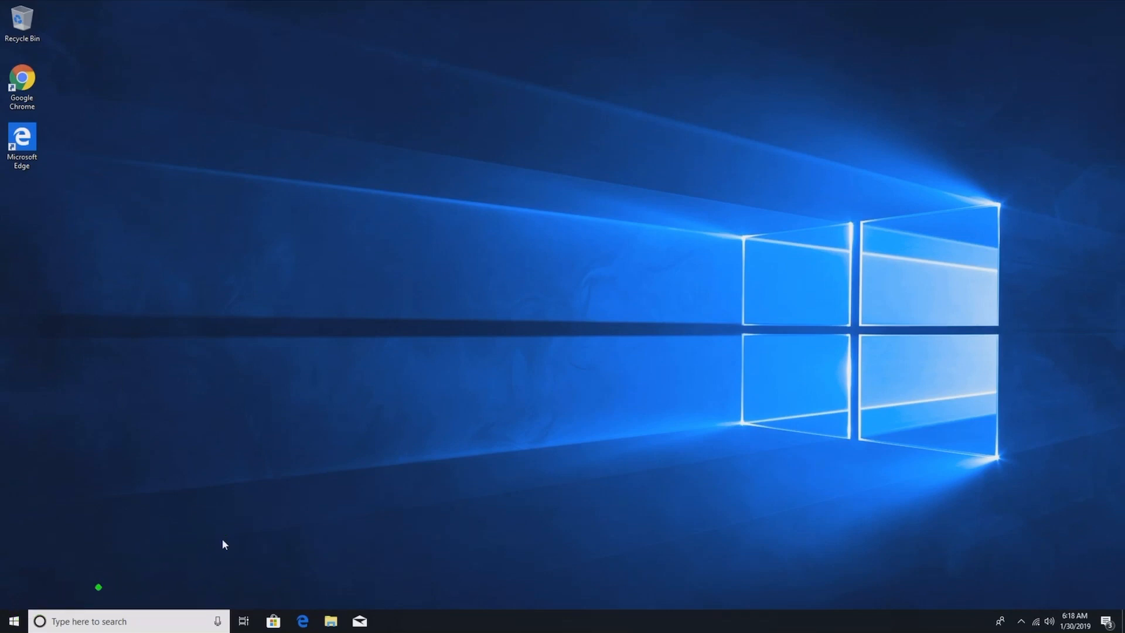
Browse the installed apps in the Start menu and jump to those beginning with V
click(15, 622)
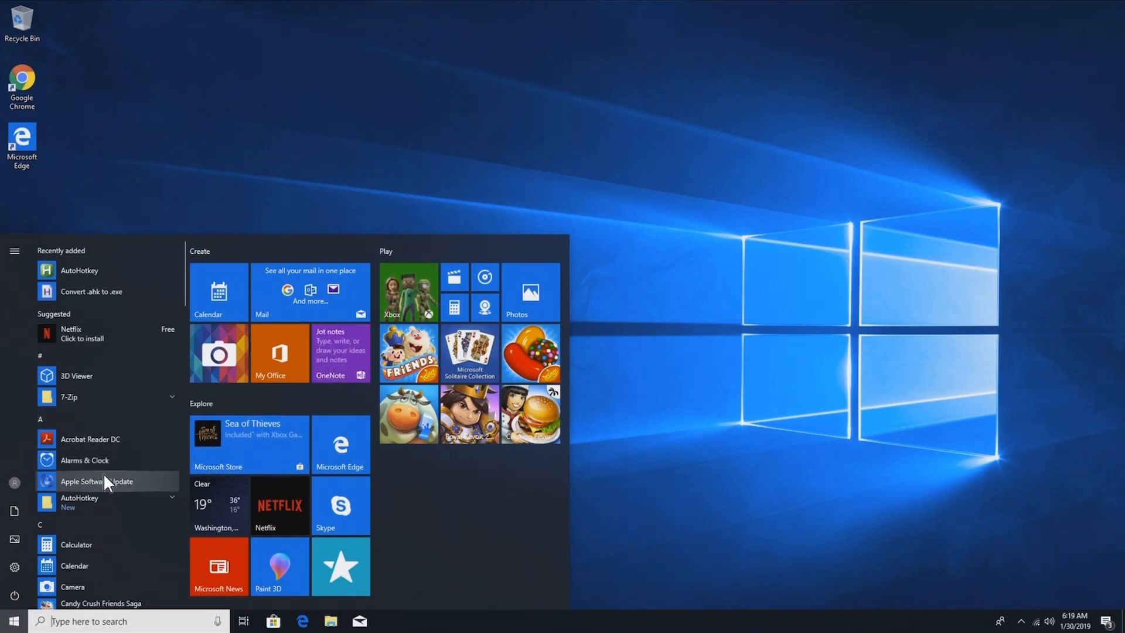
scroll(103, 473, down, 6)
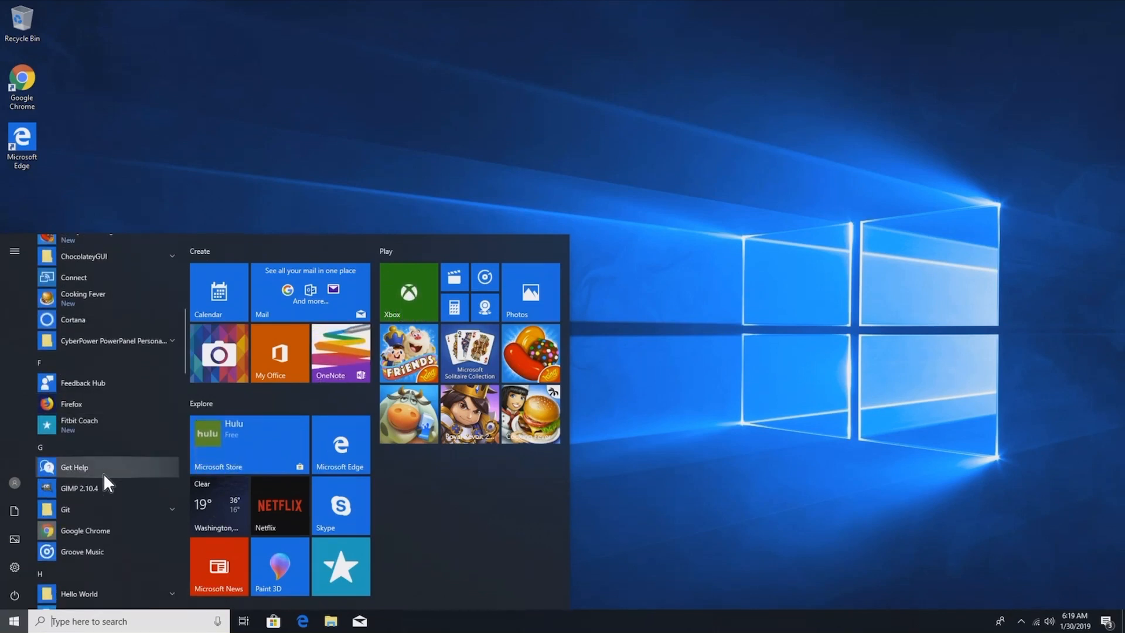
click(89, 446)
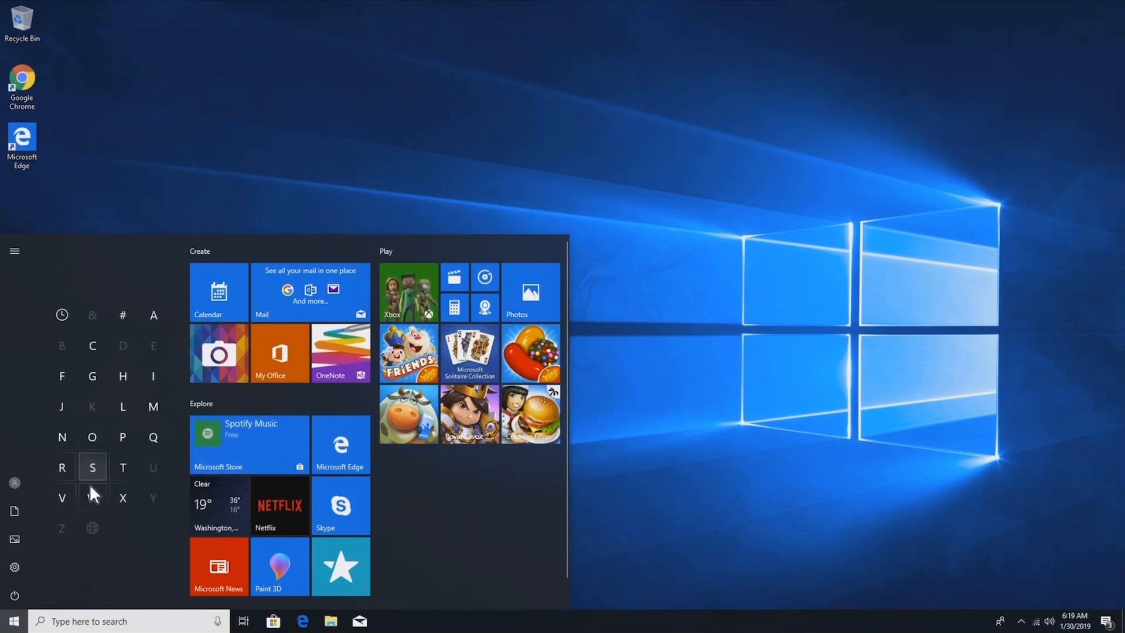
click(61, 496)
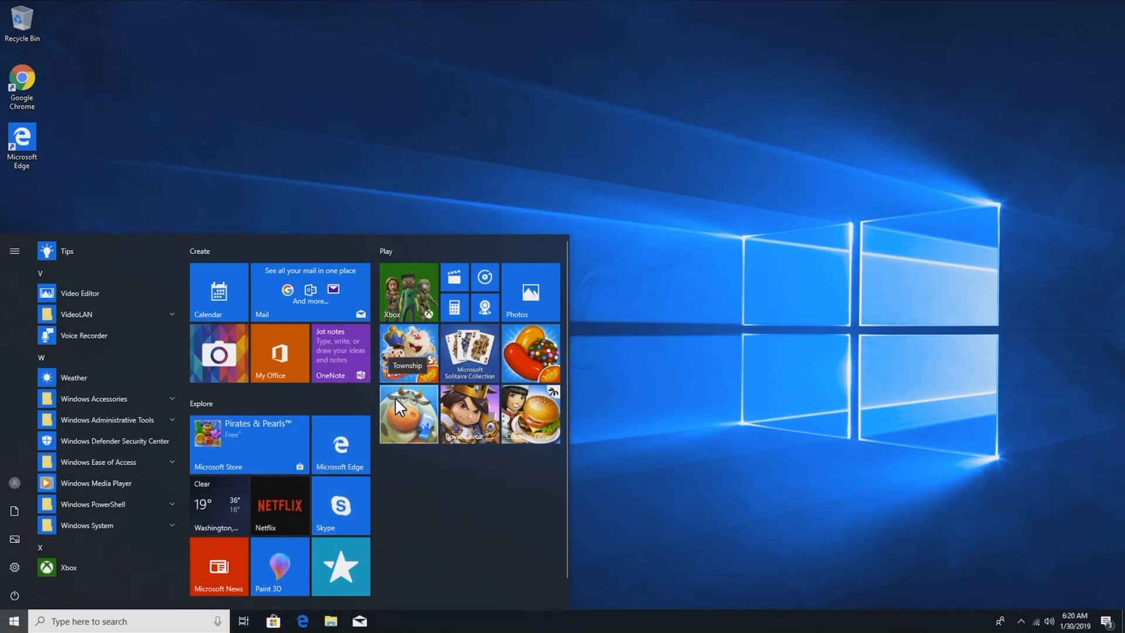
Review the options for the Microsoft Edge tile in the Start menu and leave the Start menu
right_click(345, 448)
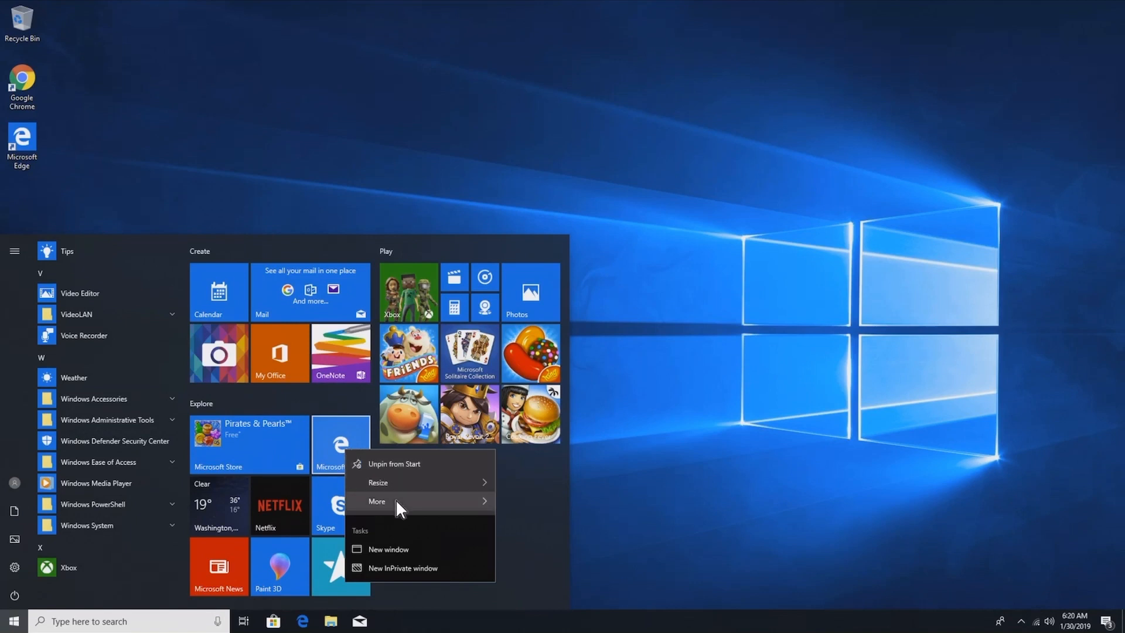
click(524, 518)
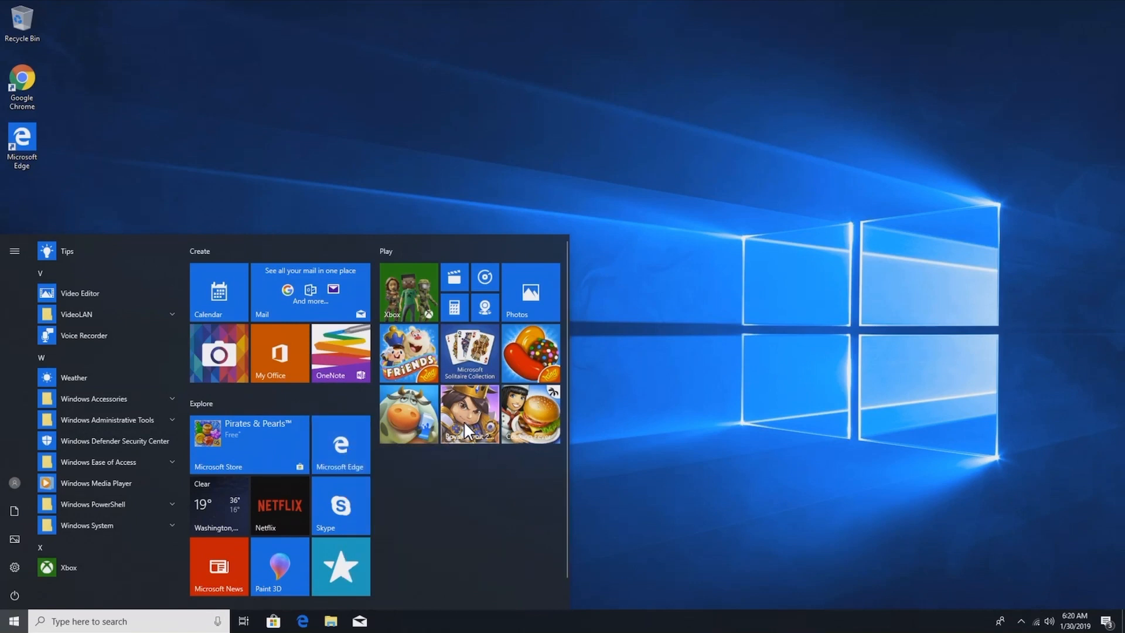
drag(463, 421, 463, 451)
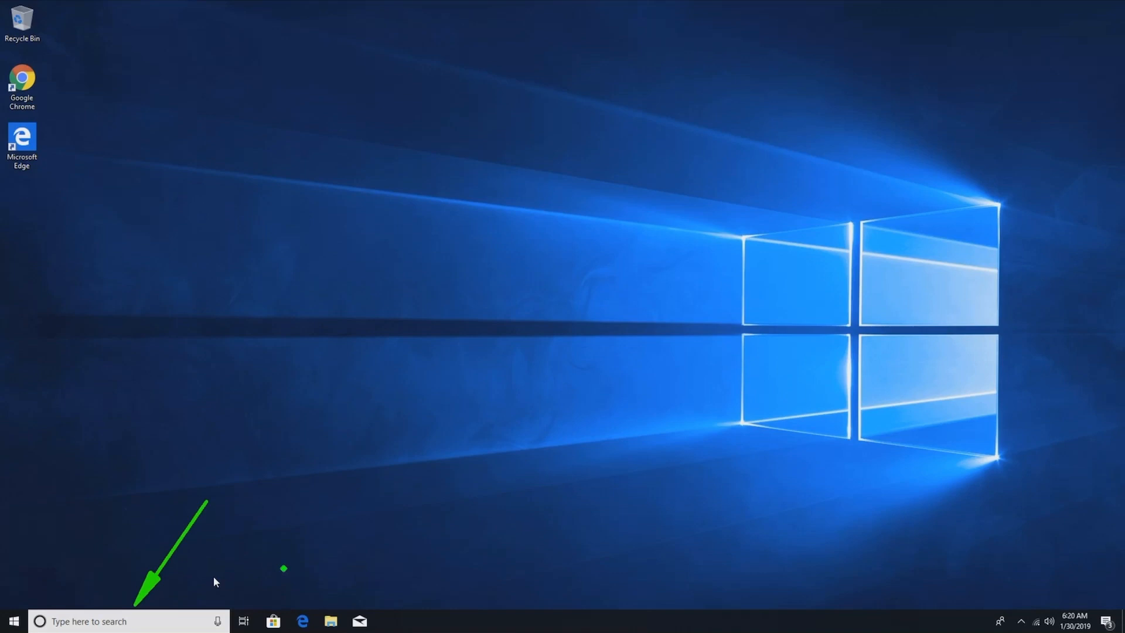
Open File Explorer, then minimize its window and bring it back
click(332, 622)
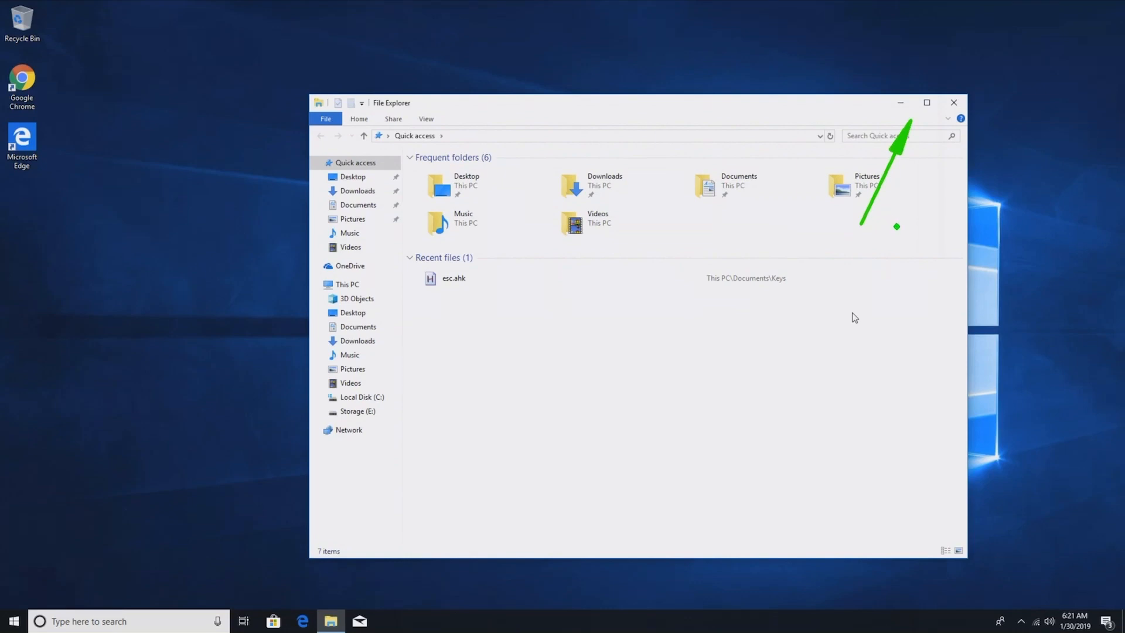
click(902, 106)
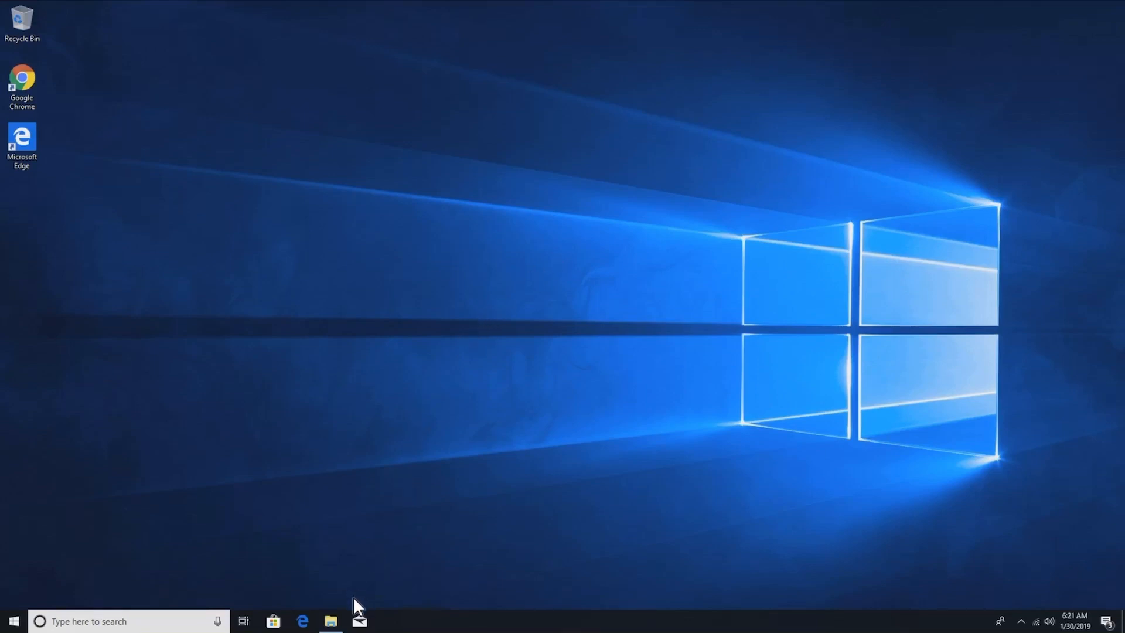
mouse_move(341, 629)
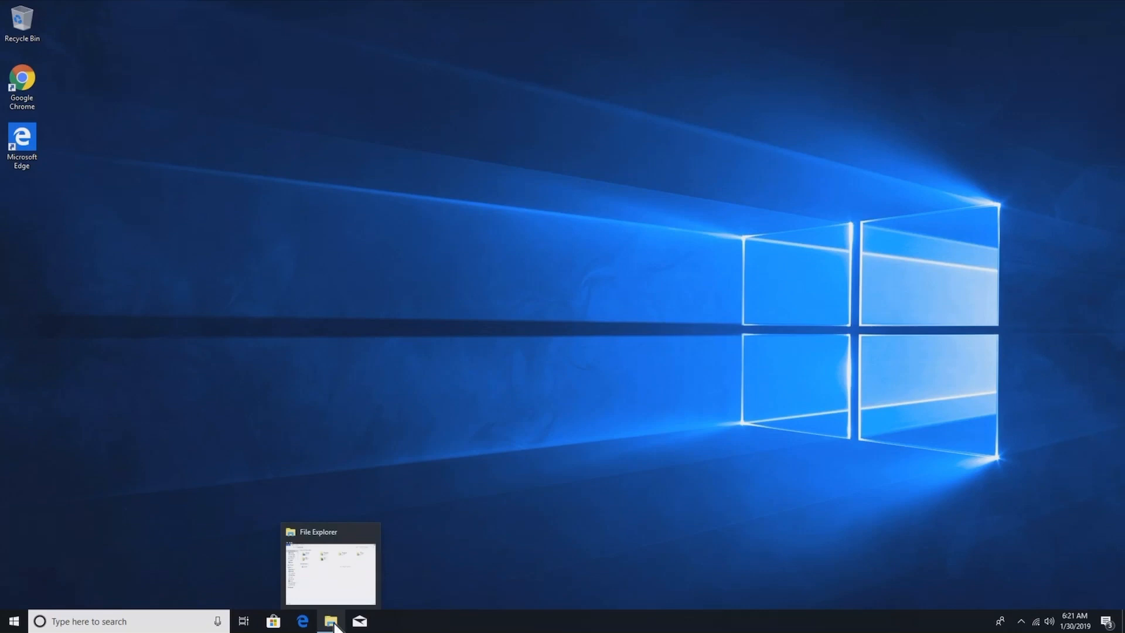
mouse_move(343, 583)
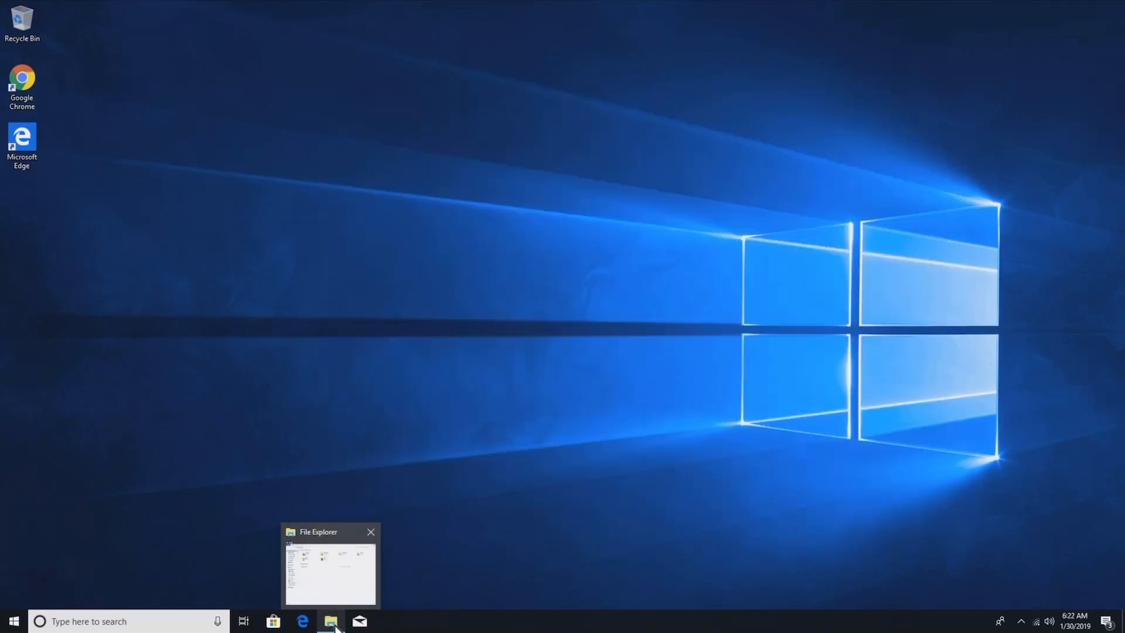
click(343, 583)
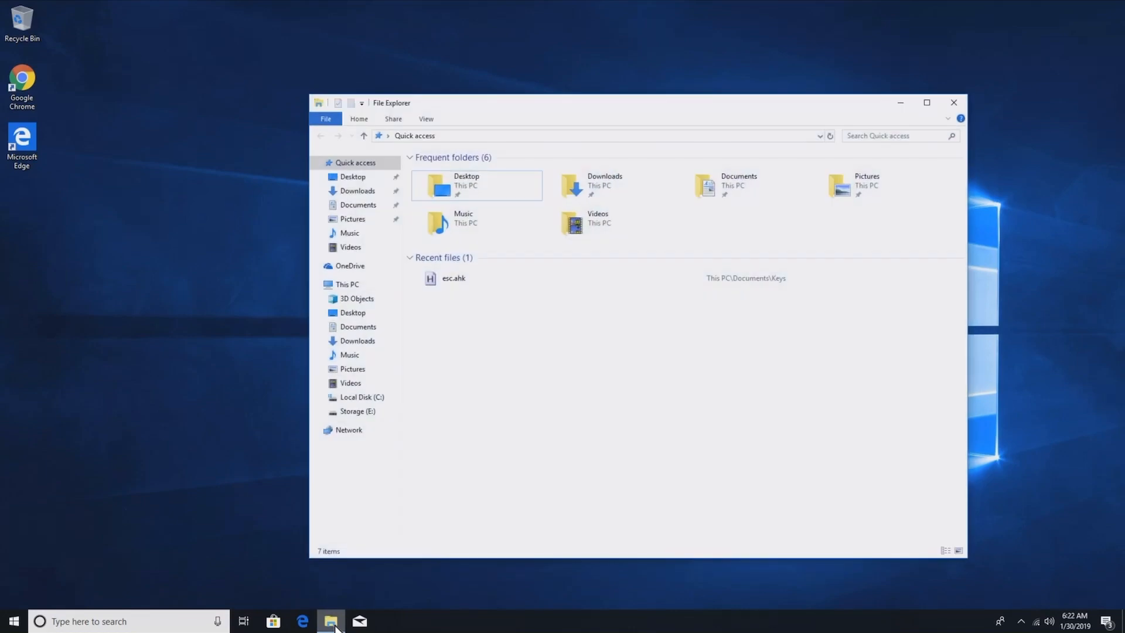
Maximize the File Explorer window, restore it to its smaller size, and close it
click(927, 103)
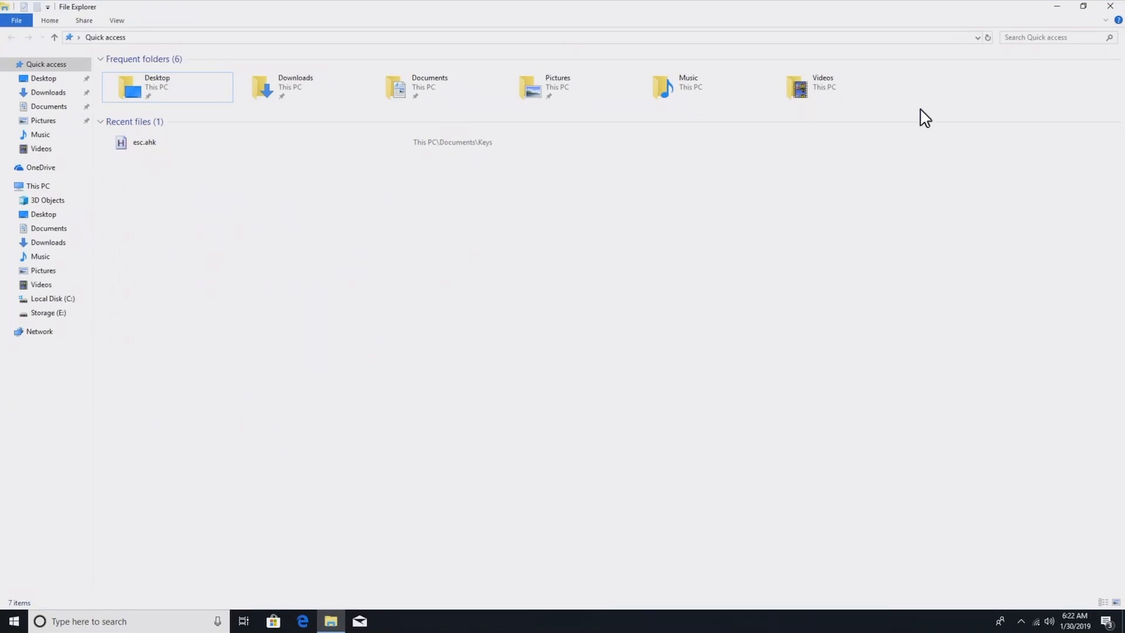
click(1083, 6)
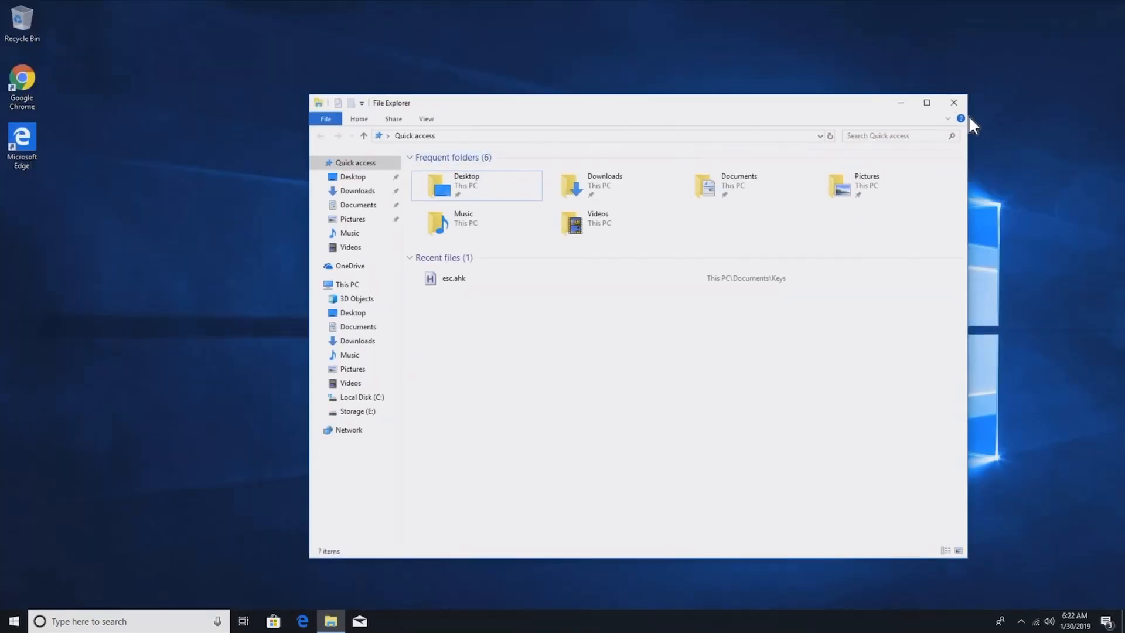
click(956, 103)
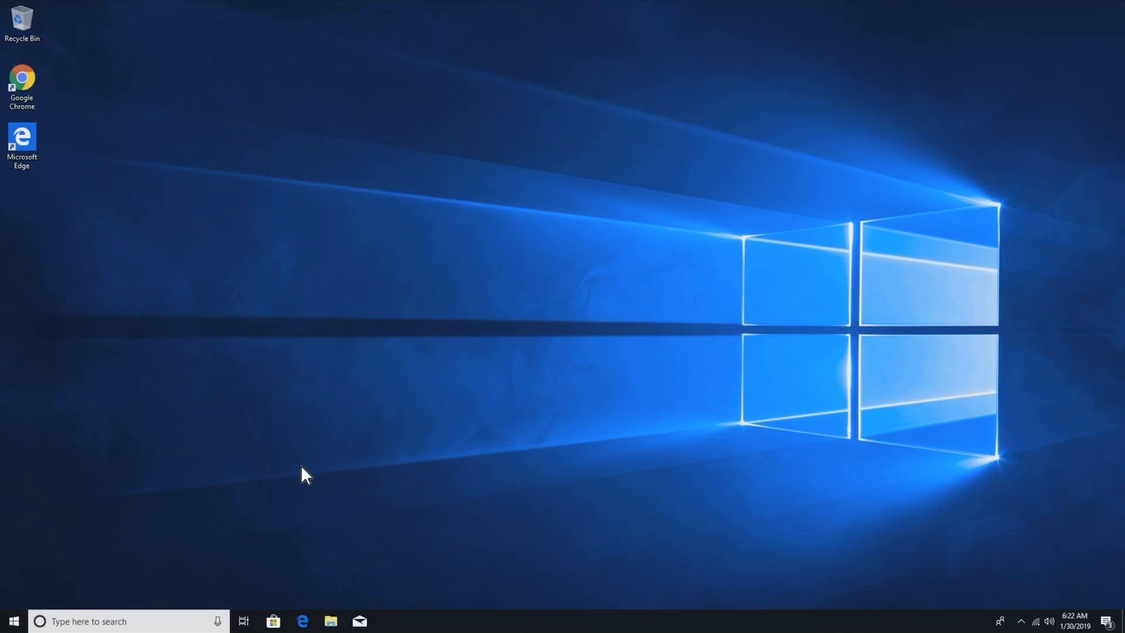
Search Windows for "task", open Task Manager, and expand it to the detailed view
click(143, 621)
text(task)
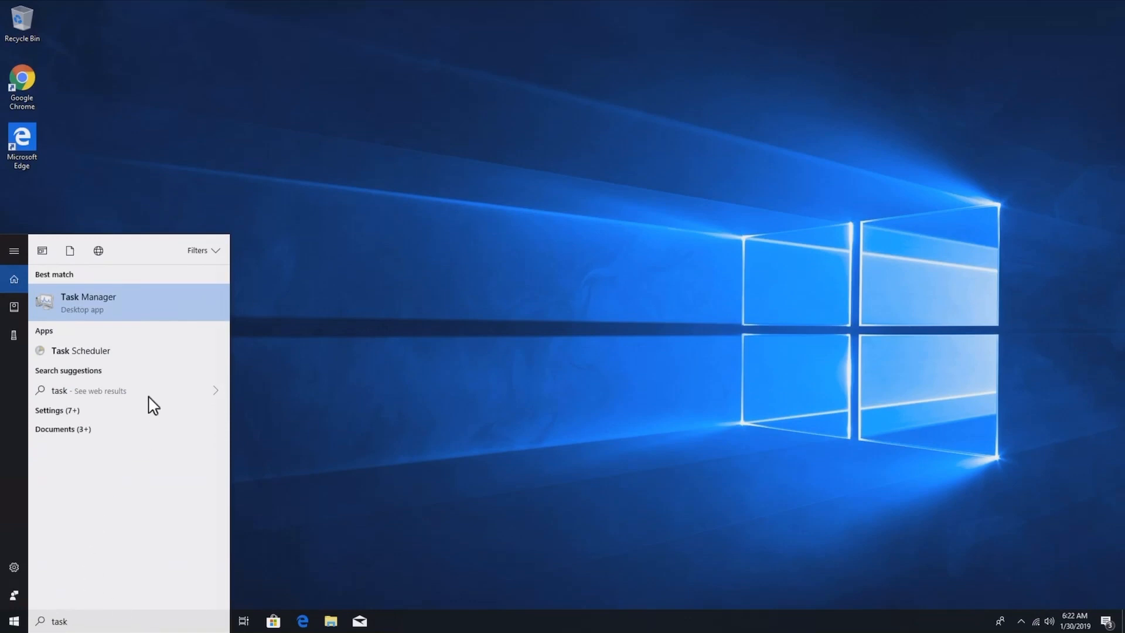
click(153, 300)
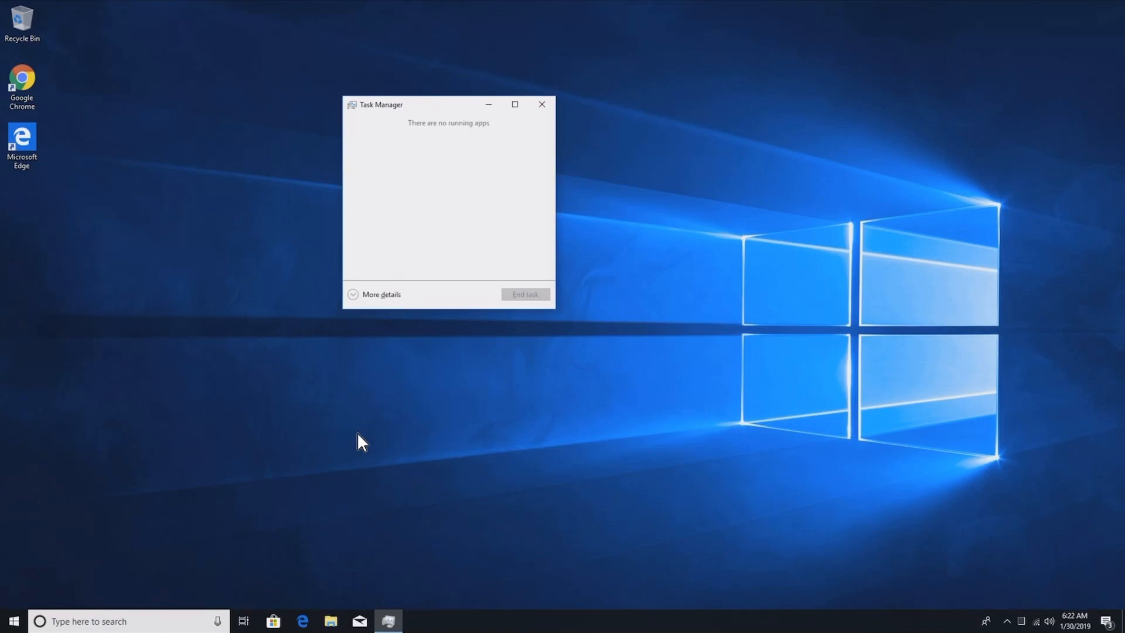
click(367, 295)
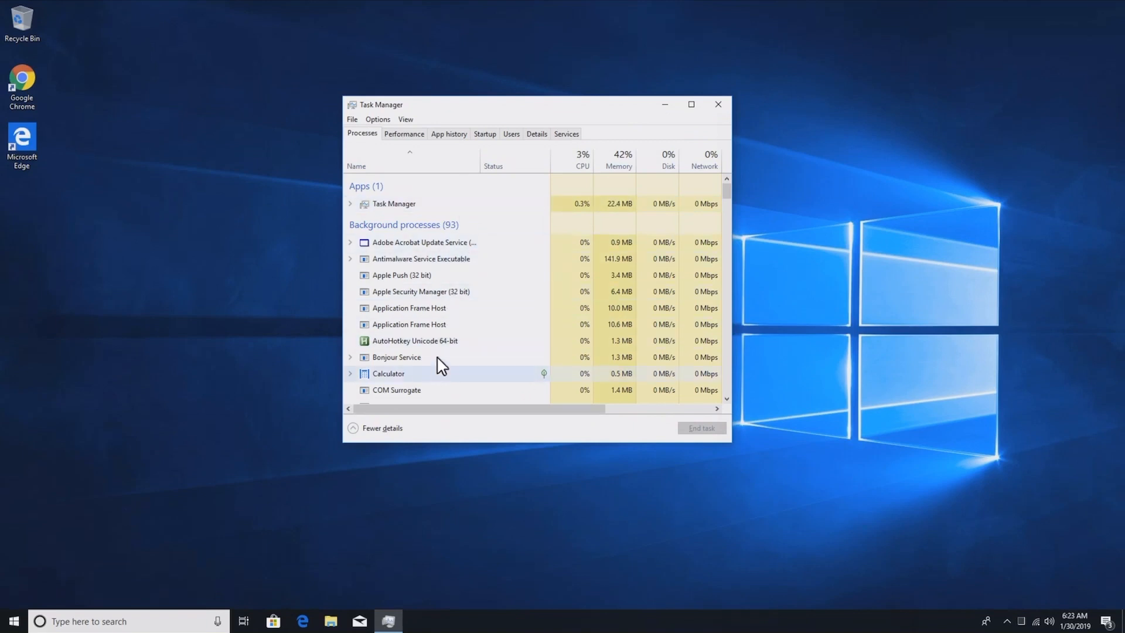
Examine the performance graphs and the list of startup programs, then close Task Manager
click(414, 137)
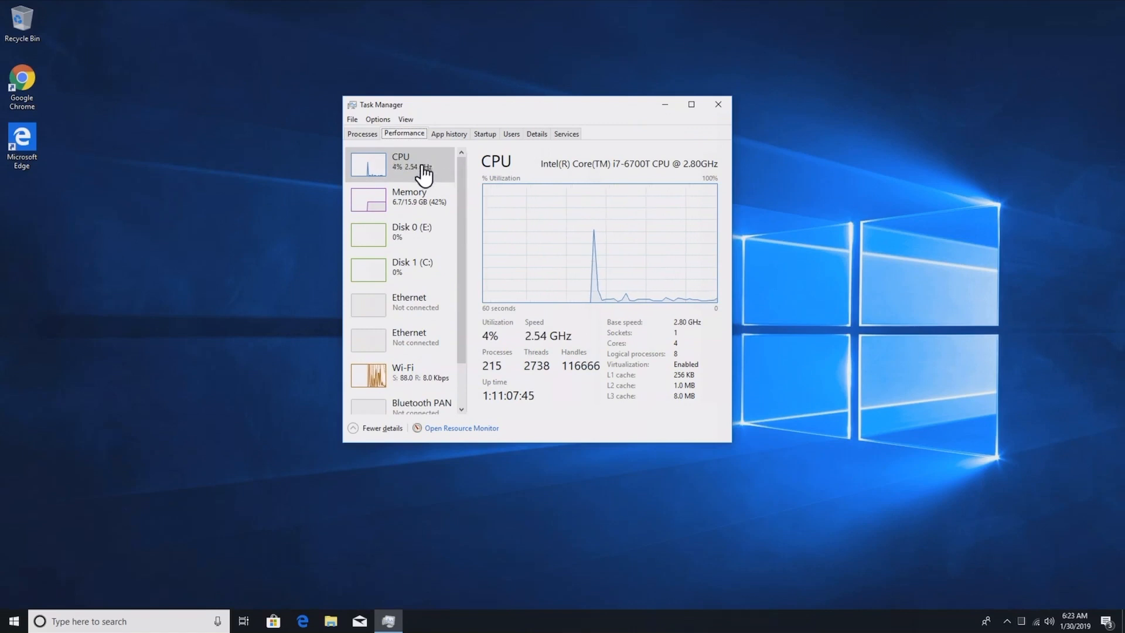
click(486, 137)
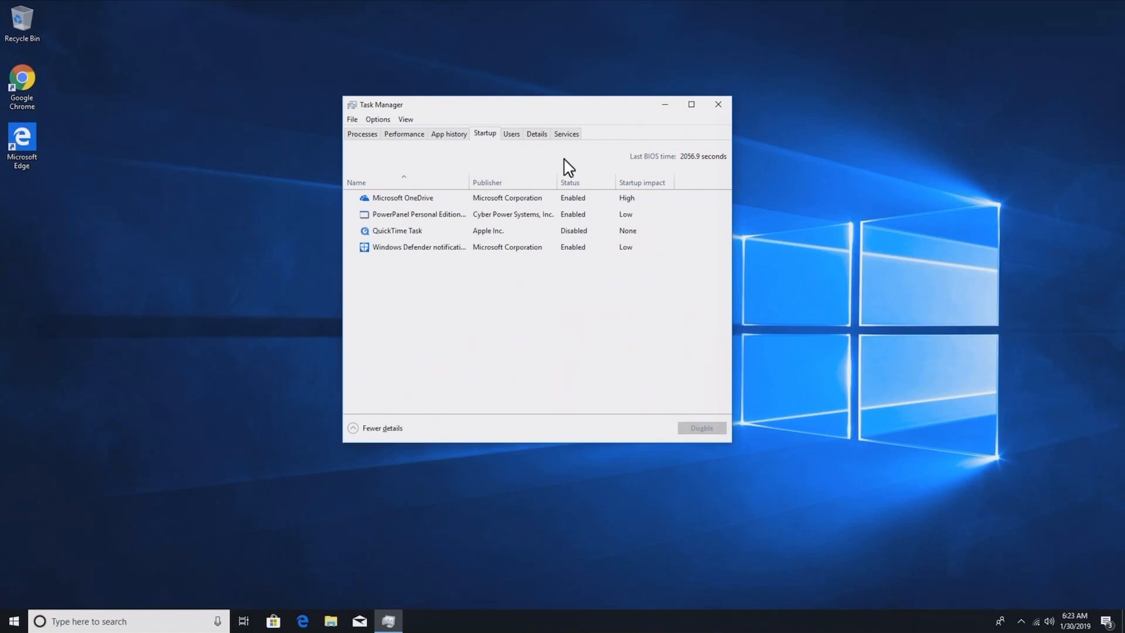
click(716, 107)
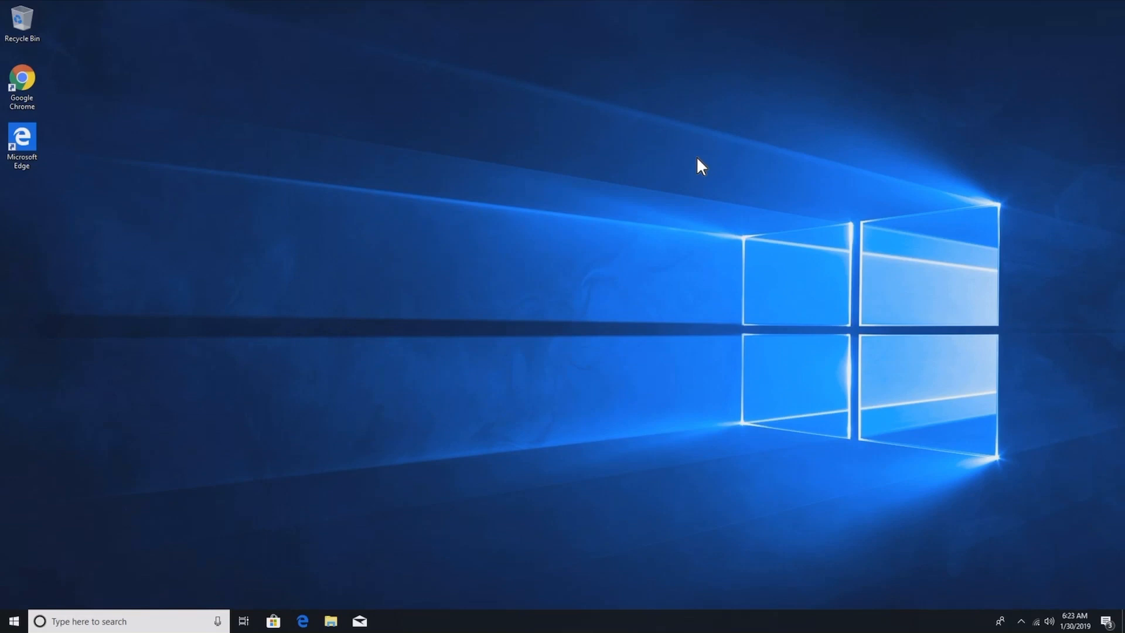
Search Windows for "not", launch Notepad, and write "hello everyone" in the blank document
click(111, 612)
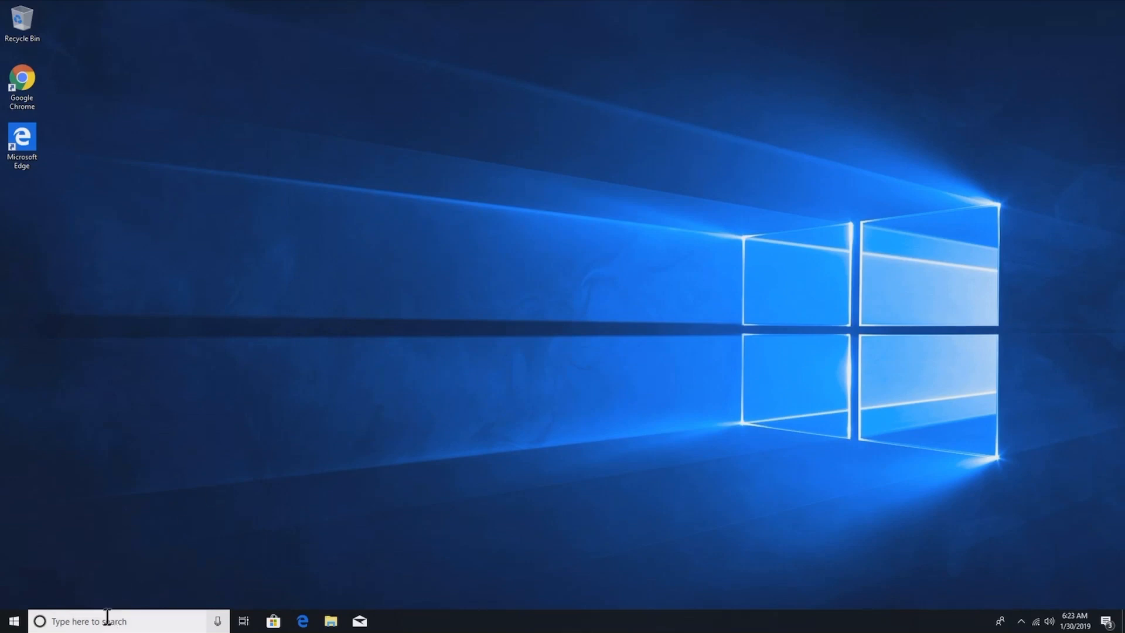
text(not)
key(Return)
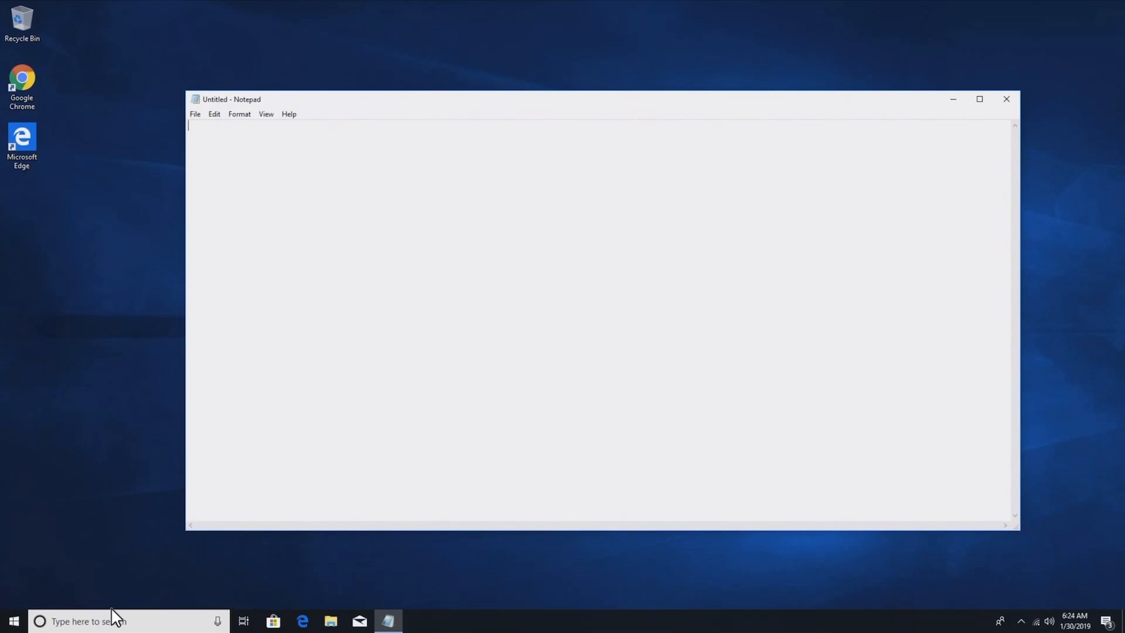
text(hello everyone)
Check the Notepad file commands and close the untitled document without saving it
click(194, 113)
click(490, 136)
click(1005, 99)
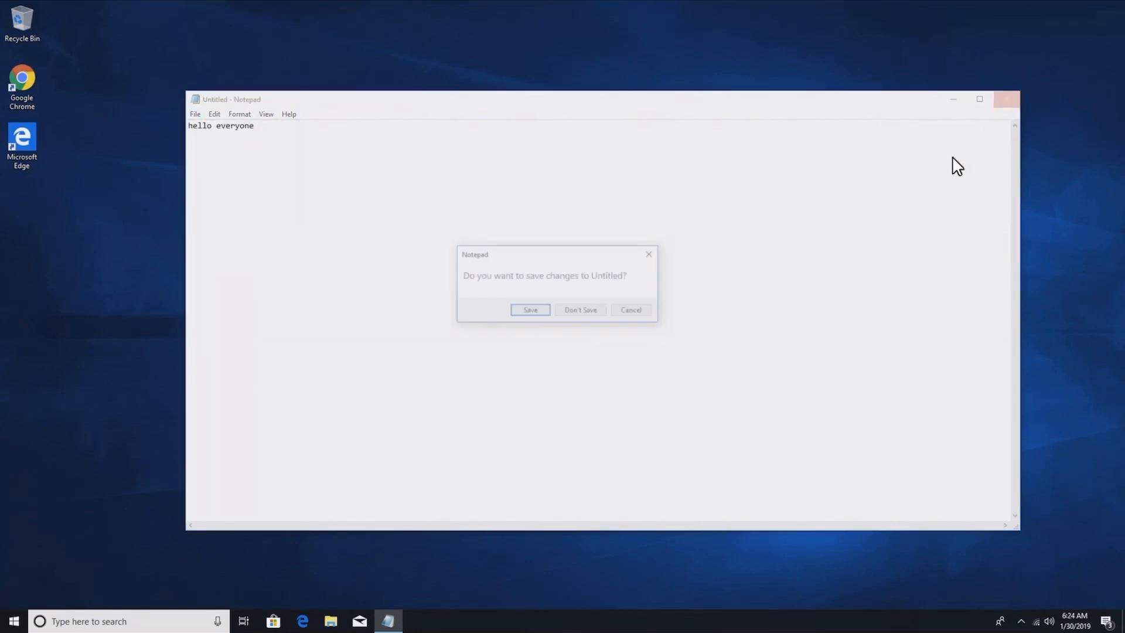
click(573, 316)
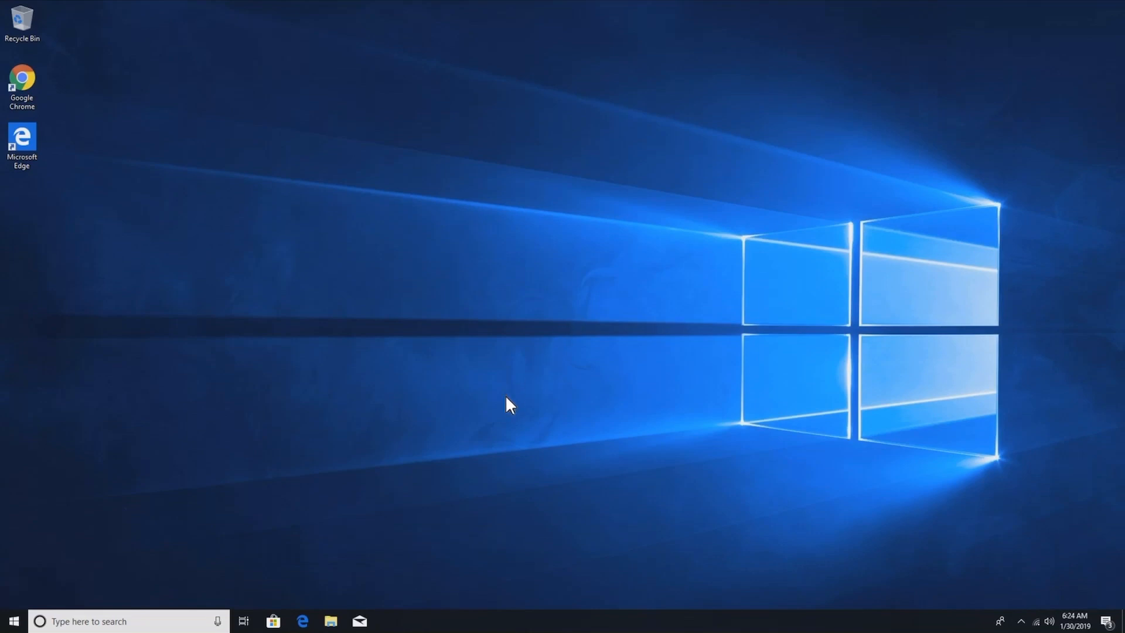
Launch the Microsoft Edge browser from its pinned icon and close its window
click(301, 626)
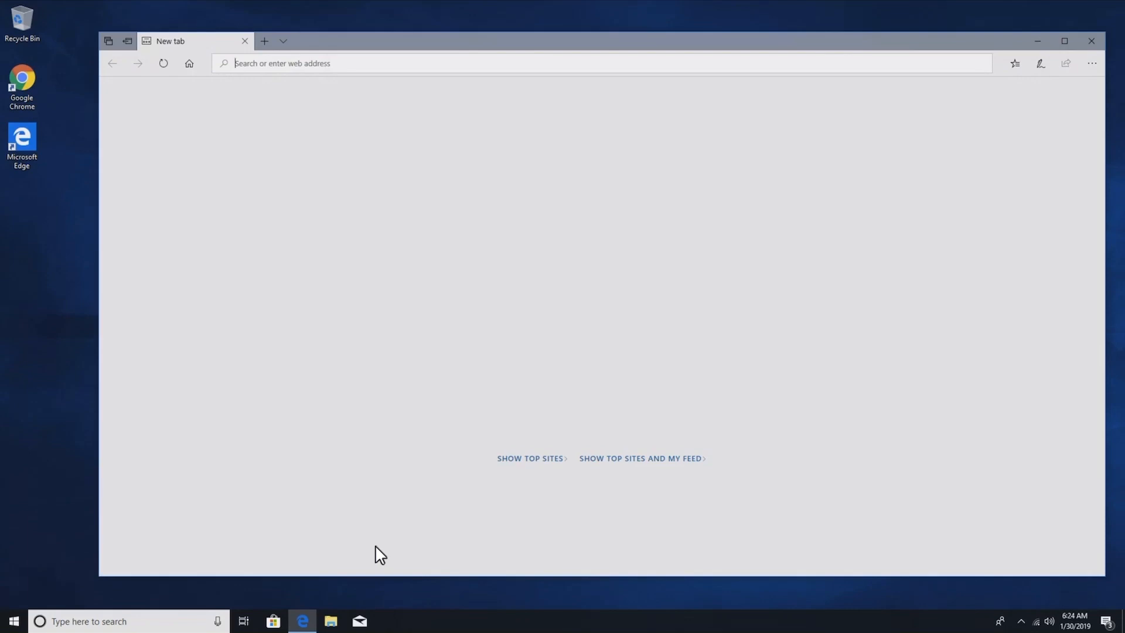
click(1091, 40)
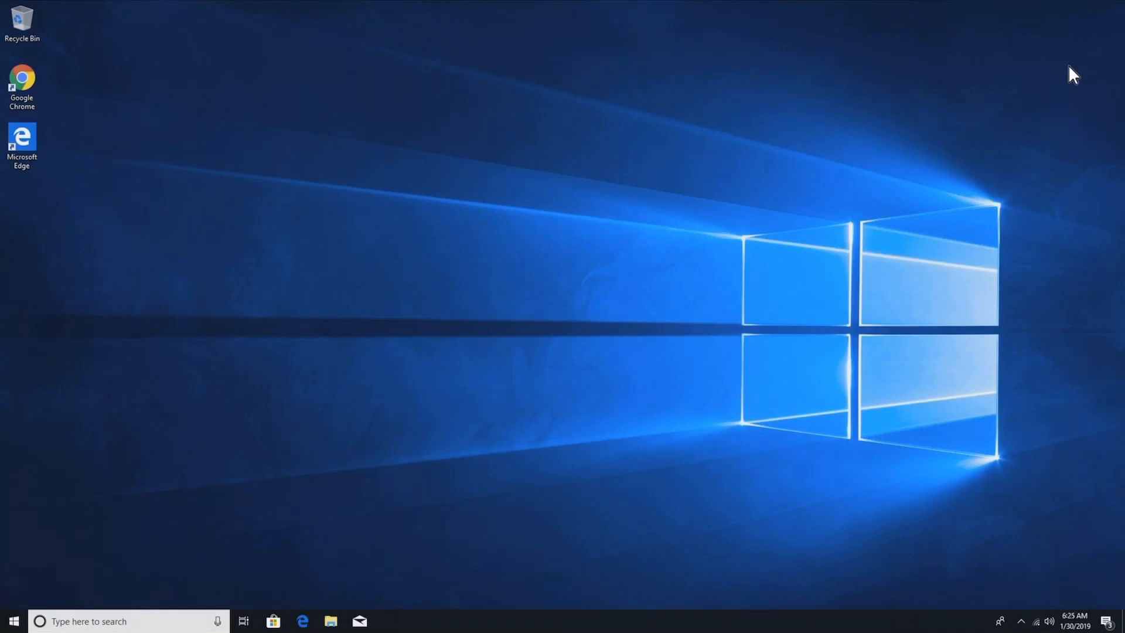
Search Windows for "cmd", launch Command Prompt, and close its window
click(151, 620)
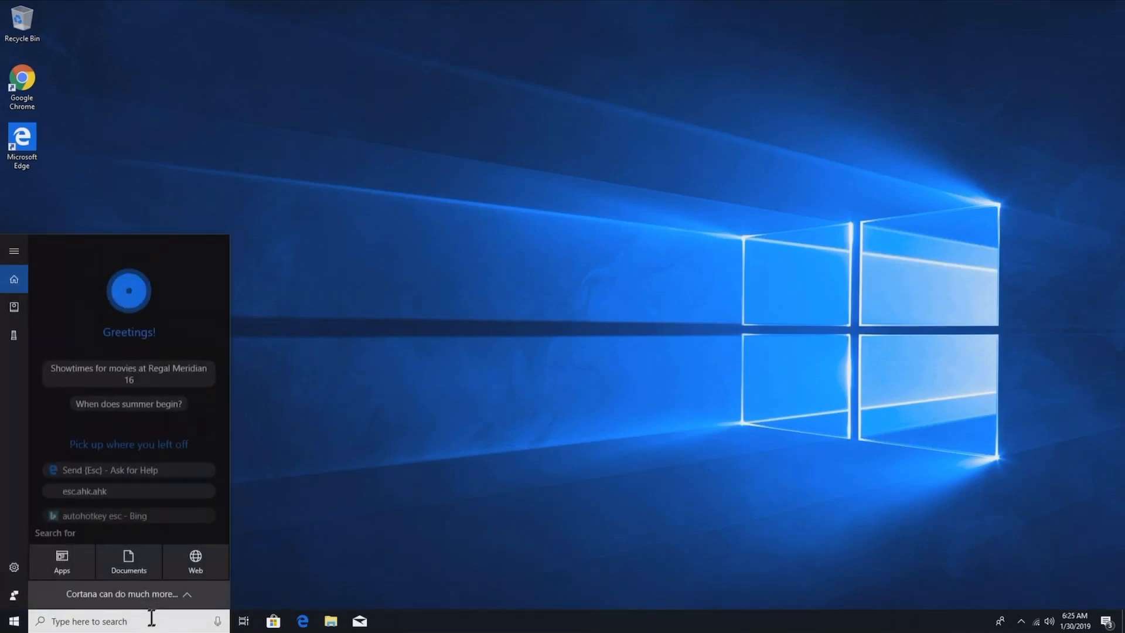
text(cmd)
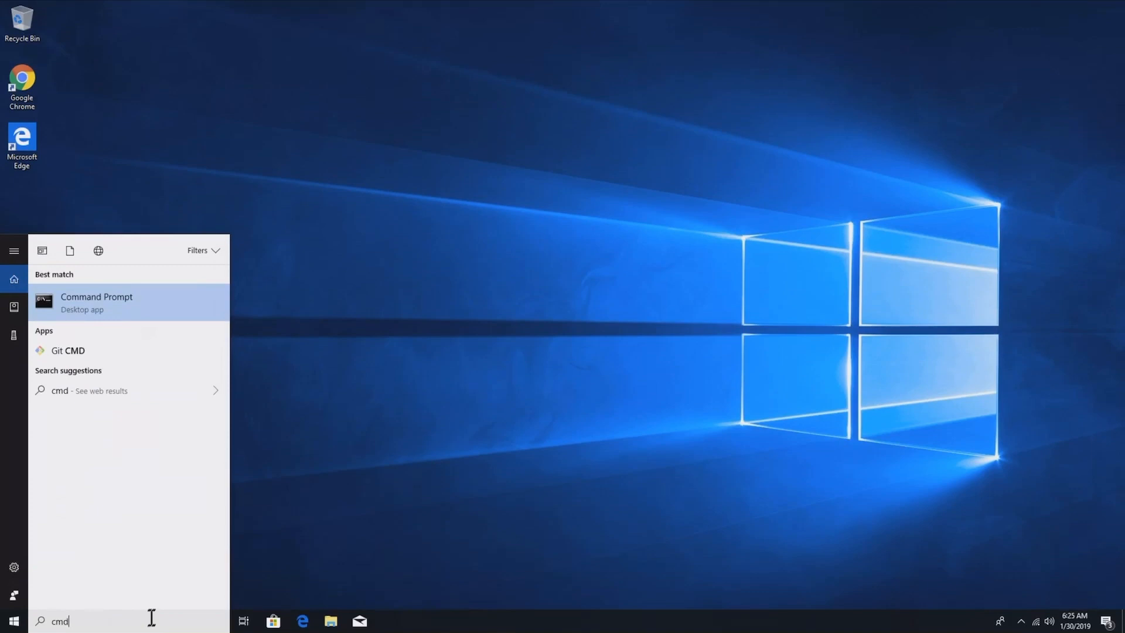
key(Return)
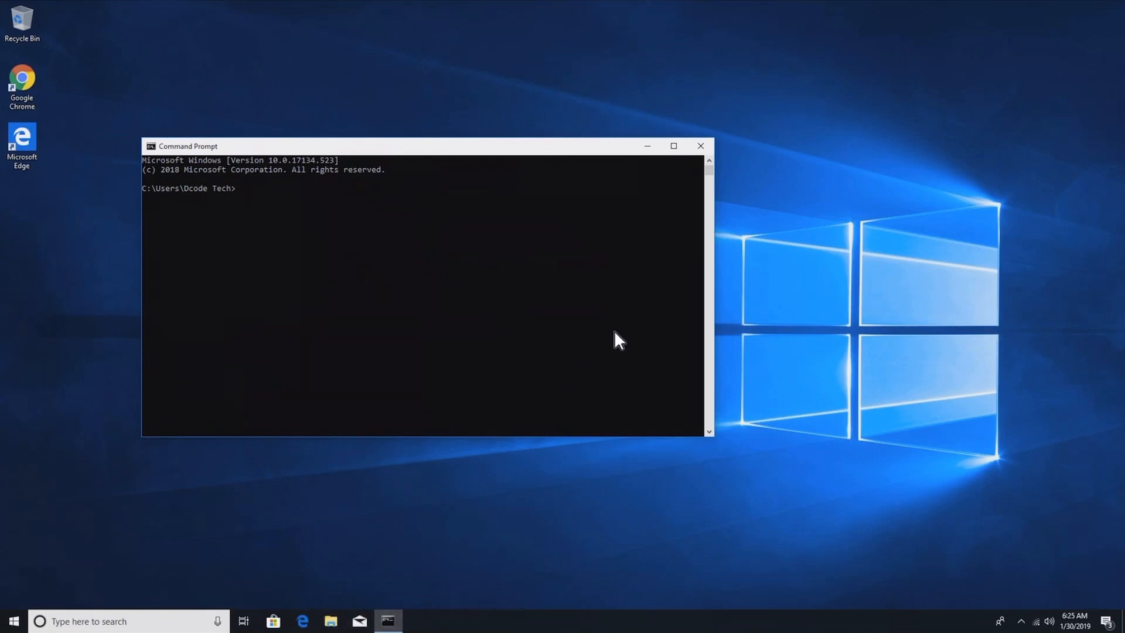
click(699, 141)
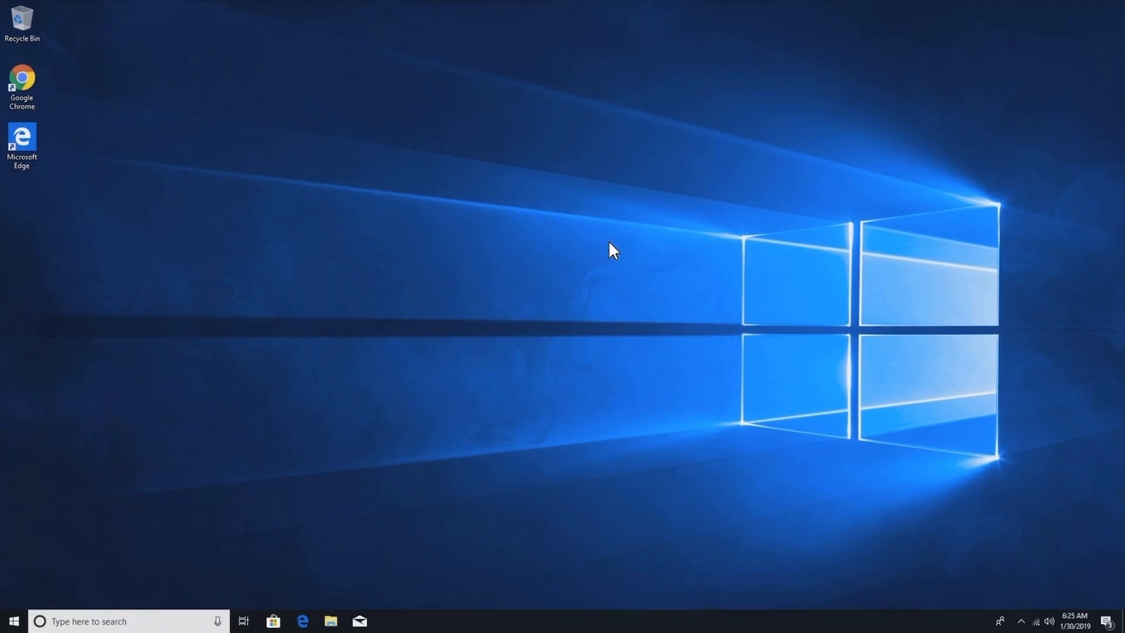
Reopen Command Prompt by searching Windows for "cm", pin it to the taskbar, and close its window
click(102, 619)
text(cm)
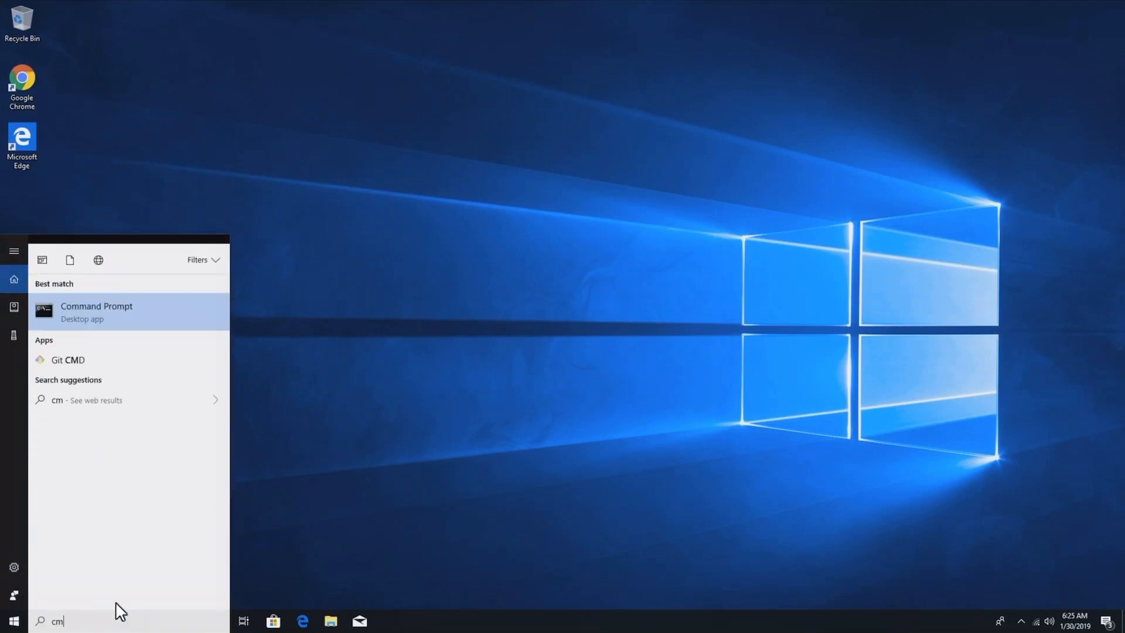
key(Return)
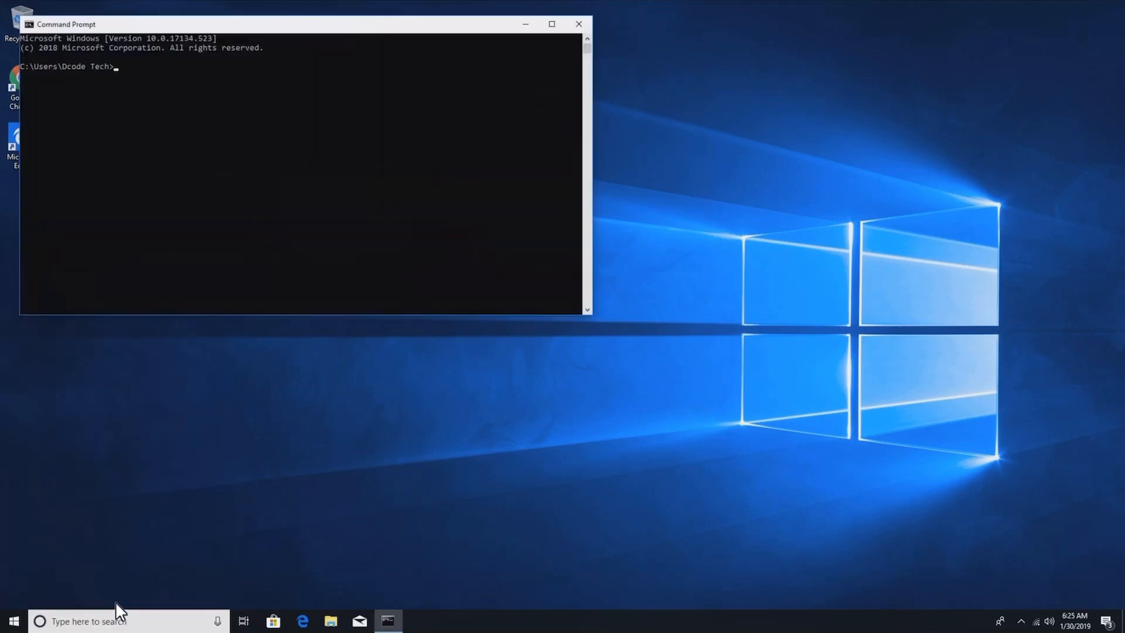
right_click(387, 623)
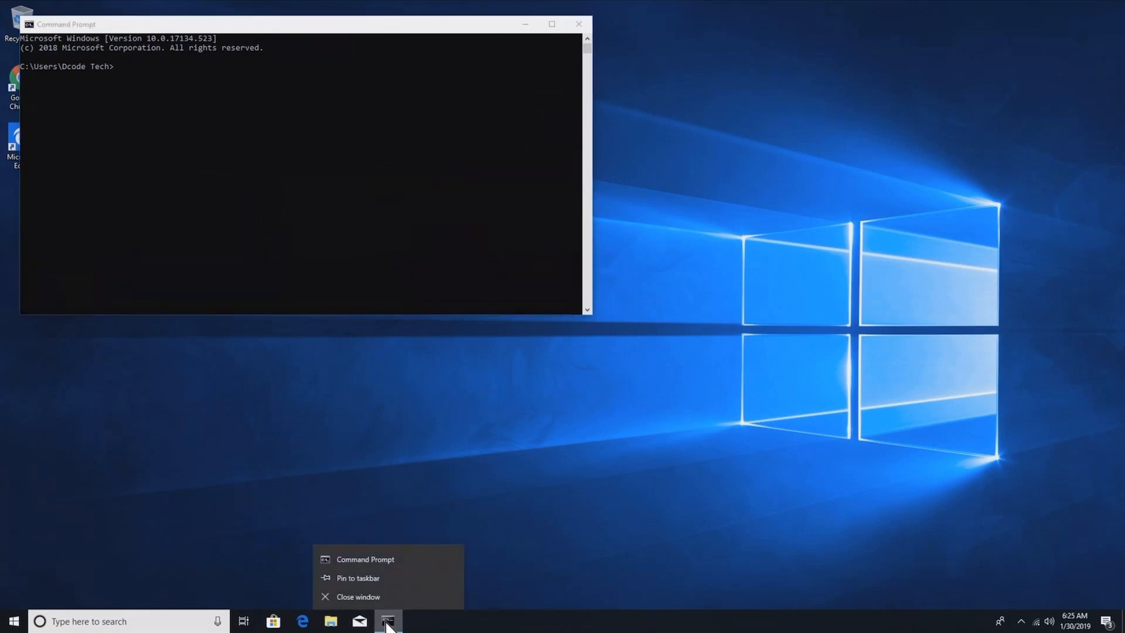
click(388, 576)
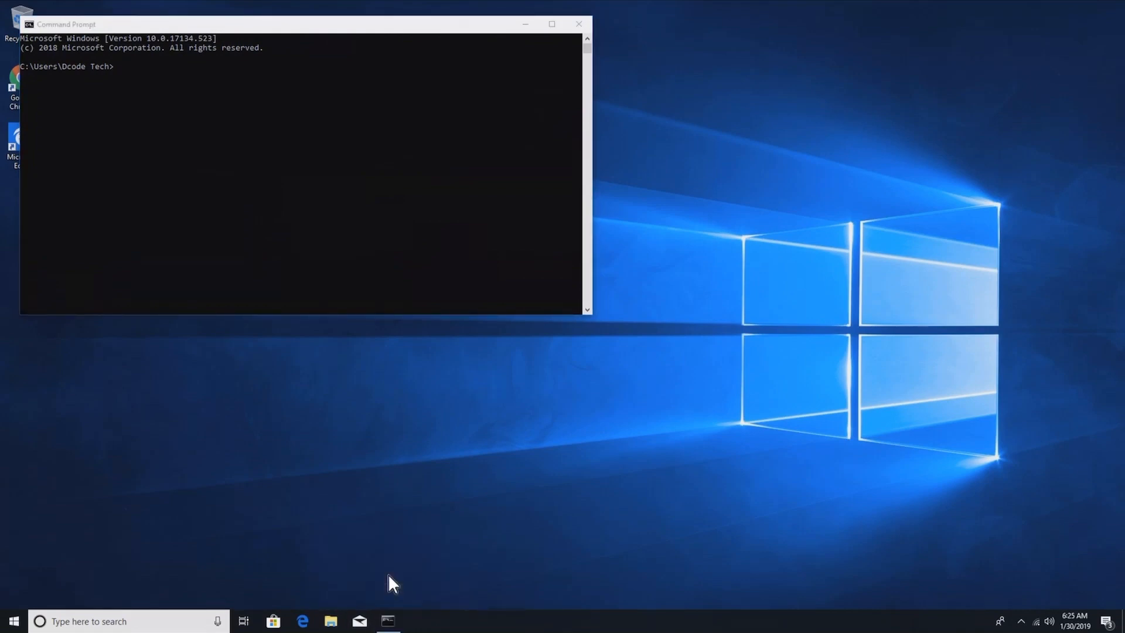
click(583, 25)
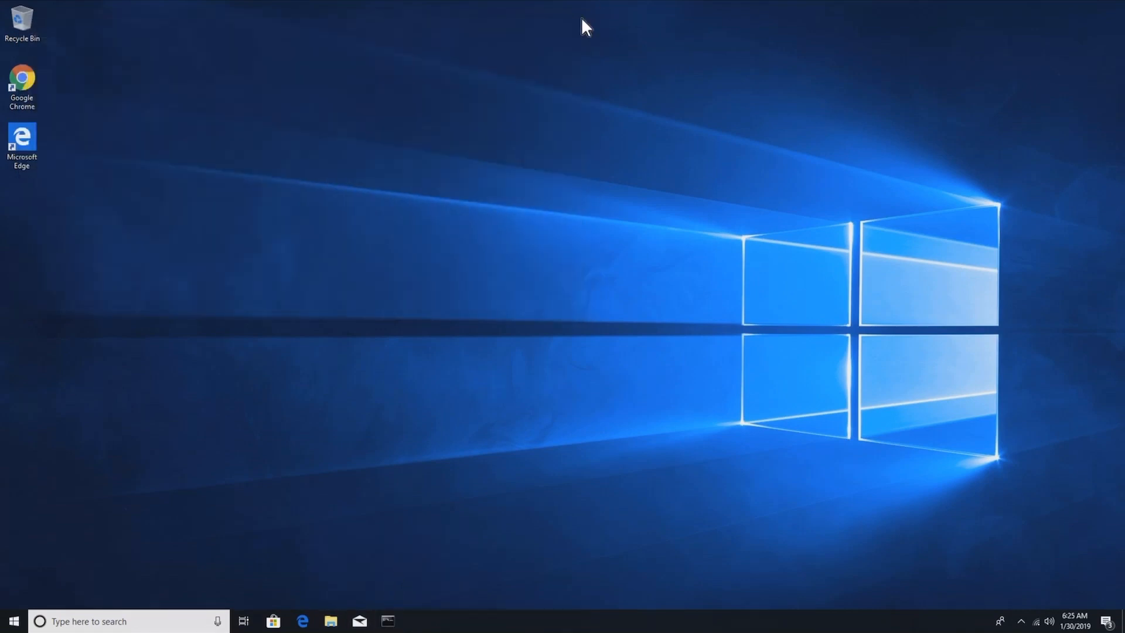
Launch Command Prompt from its pinned icon, move its window toward the middle of the desktop, and close it
click(388, 622)
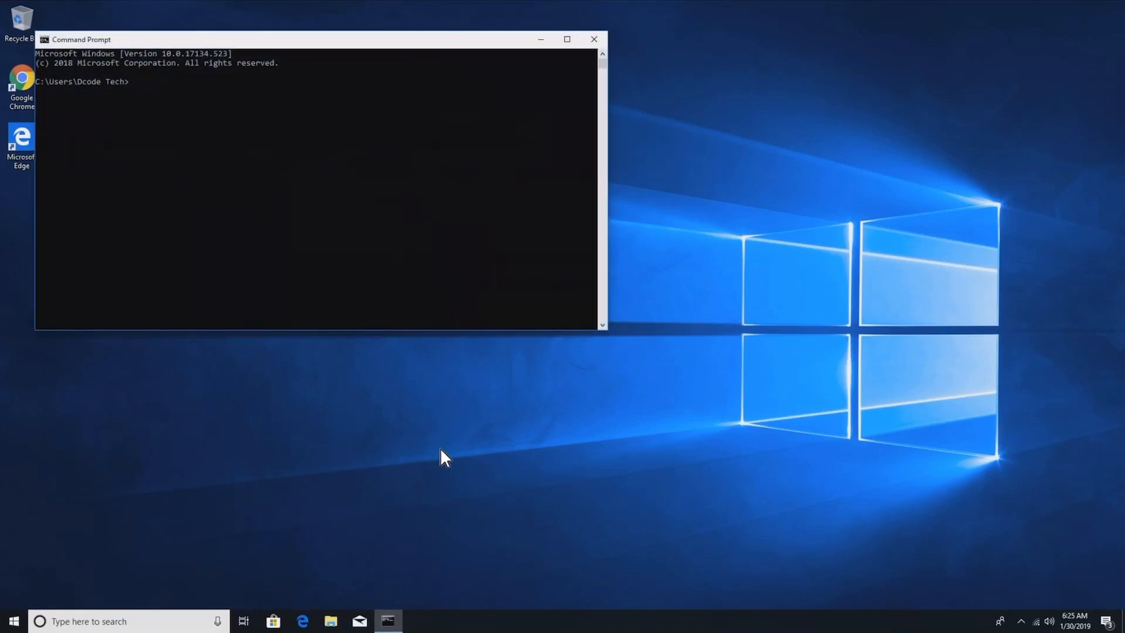
drag(384, 39, 478, 114)
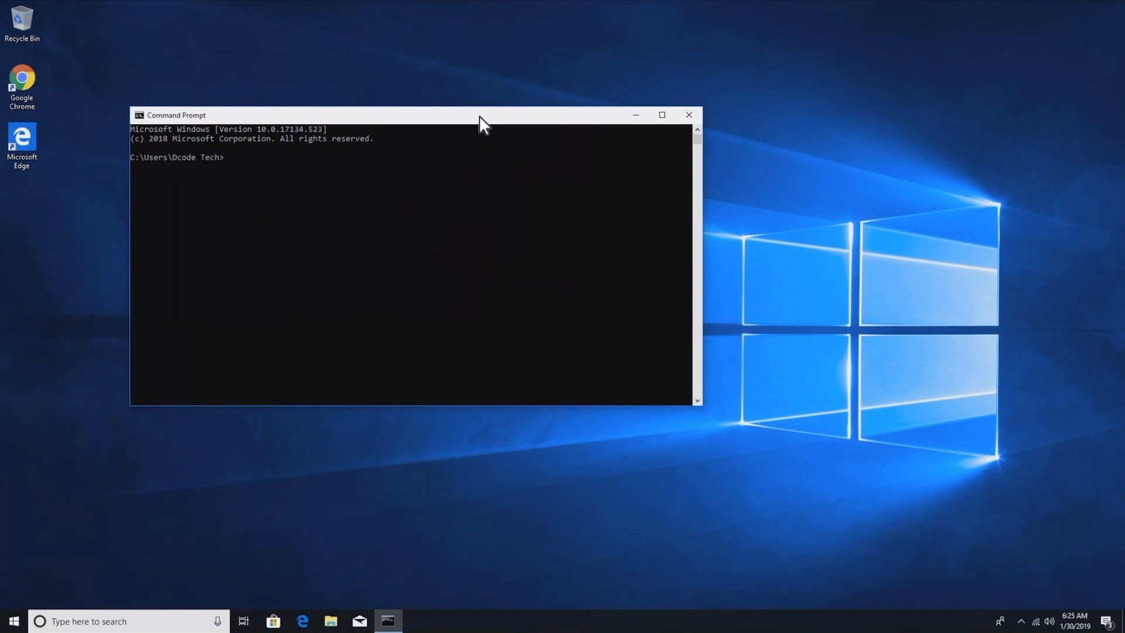
click(691, 117)
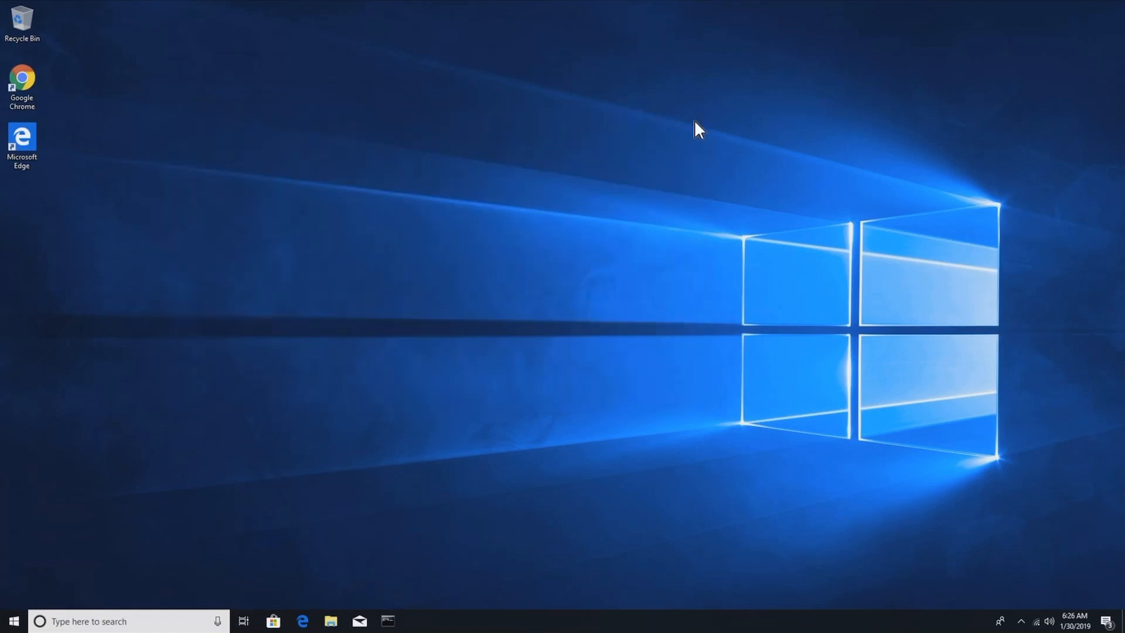